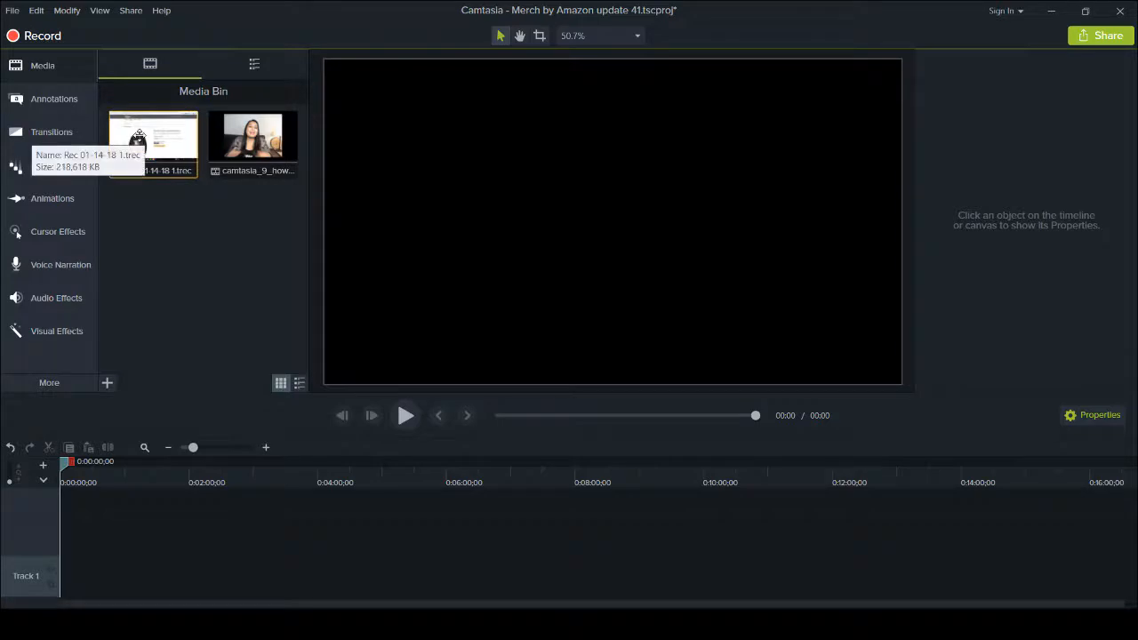
- Add the Rec 01-14-18 1.trec recording to the timeline on Track 2 and preview it from about 1:17
left_click_drag(131, 135, 49, 527)
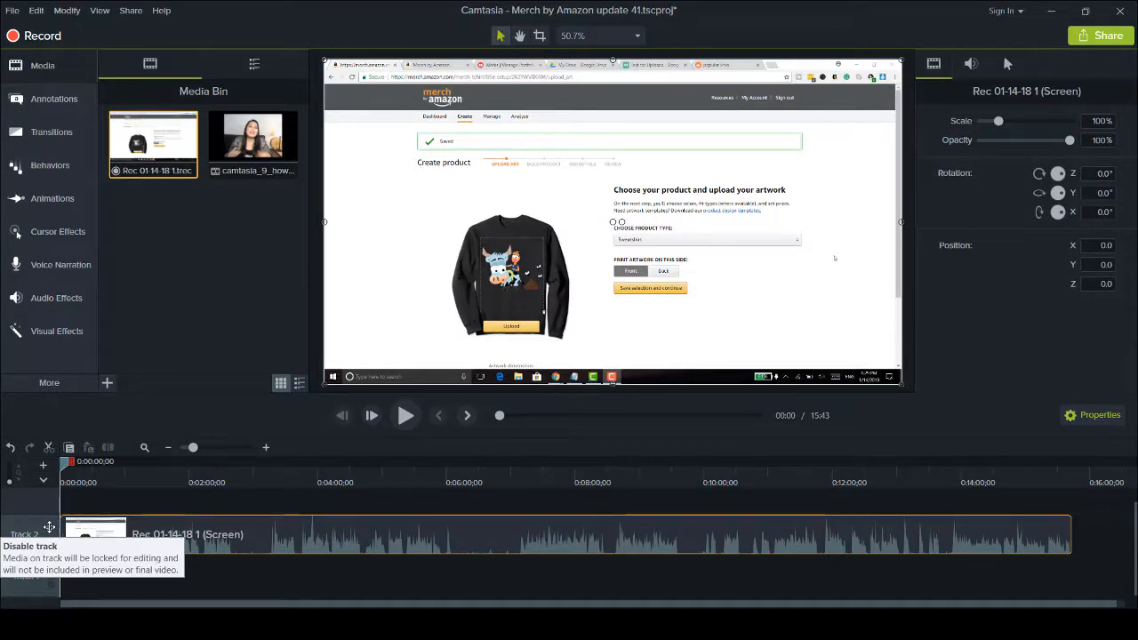
left_click(142, 478)
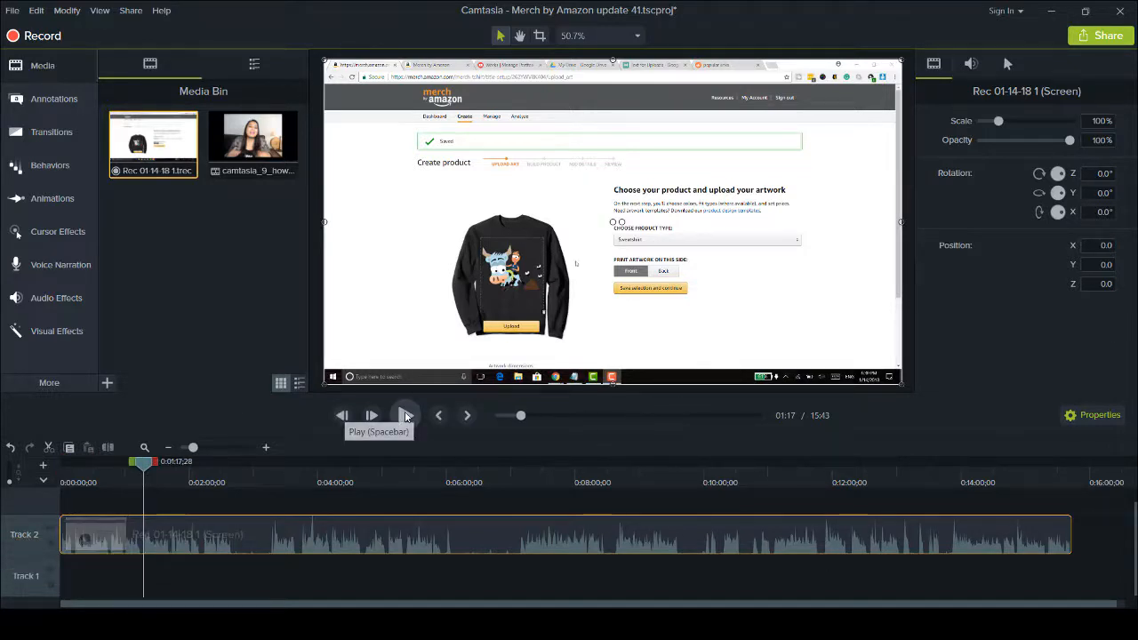
left_click(406, 416)
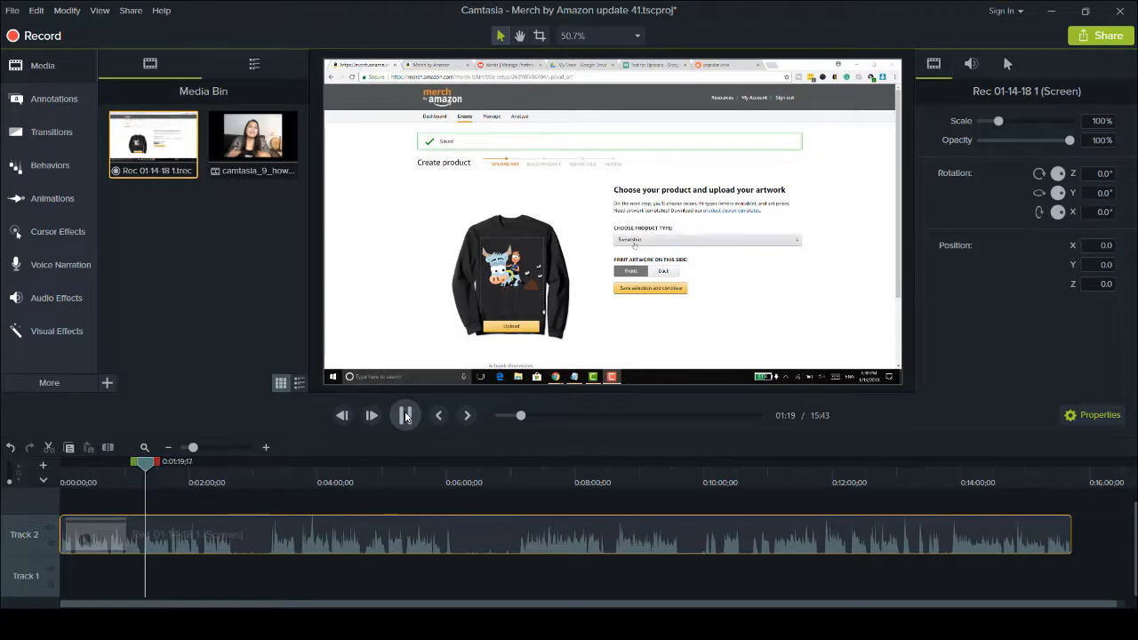
key("XF86AudioRaiseVolume")
key("XF86AudioRaiseVolume")
key("XF86AudioRaiseVolume")
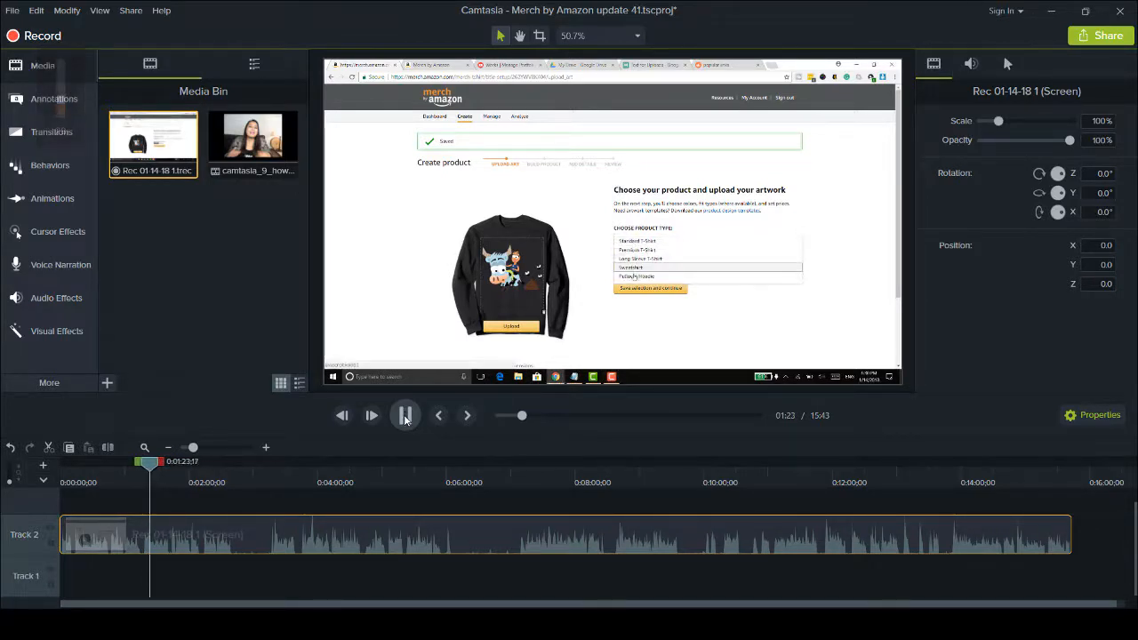
left_click(404, 416)
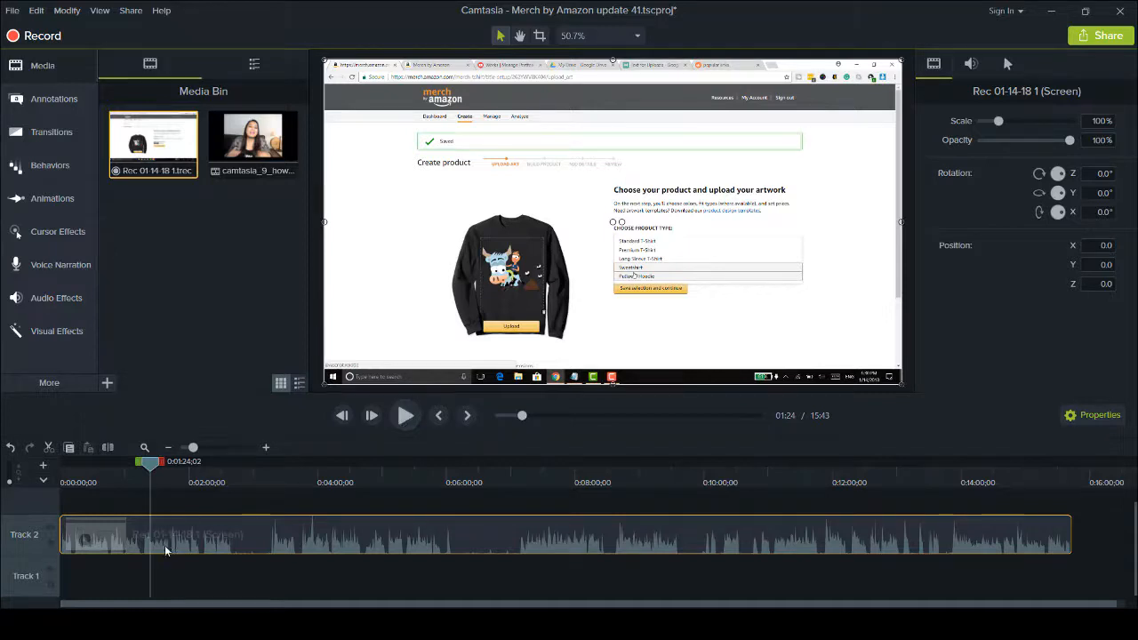
- Move the playhead to 1:50 and separate the Rec 01-14-18 1 clip's audio from its video
mouse_move(177, 545)
left_mouse_down()
mouse_move(176, 570)
mouse_move(166, 539)
left_mouse_up()
left_click_drag(155, 469, 178, 480)
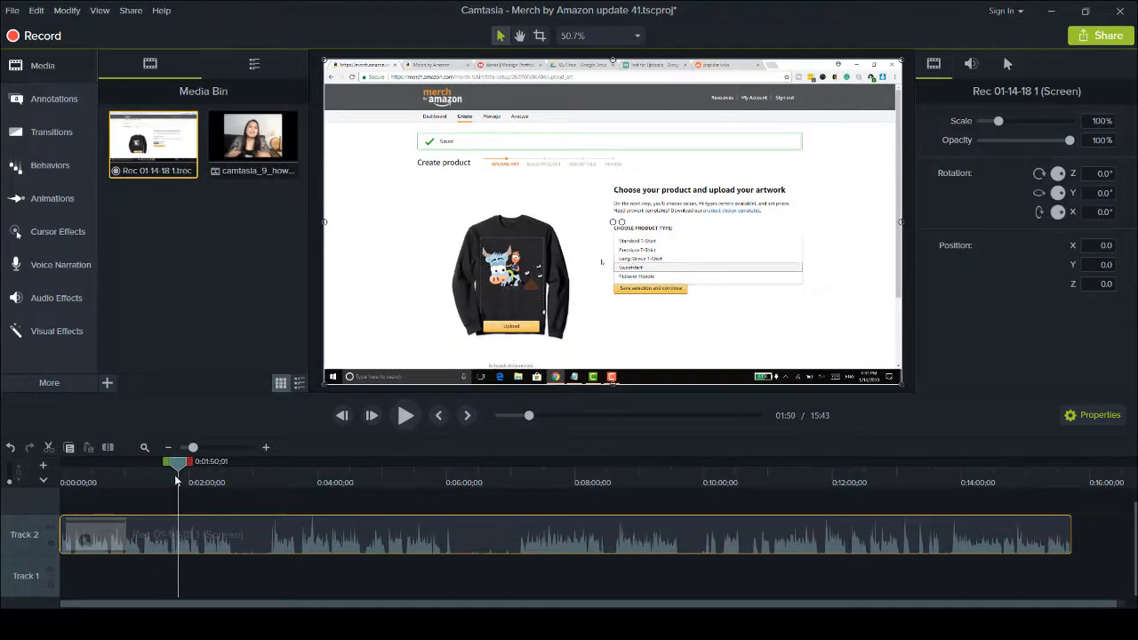
right_click(191, 533)
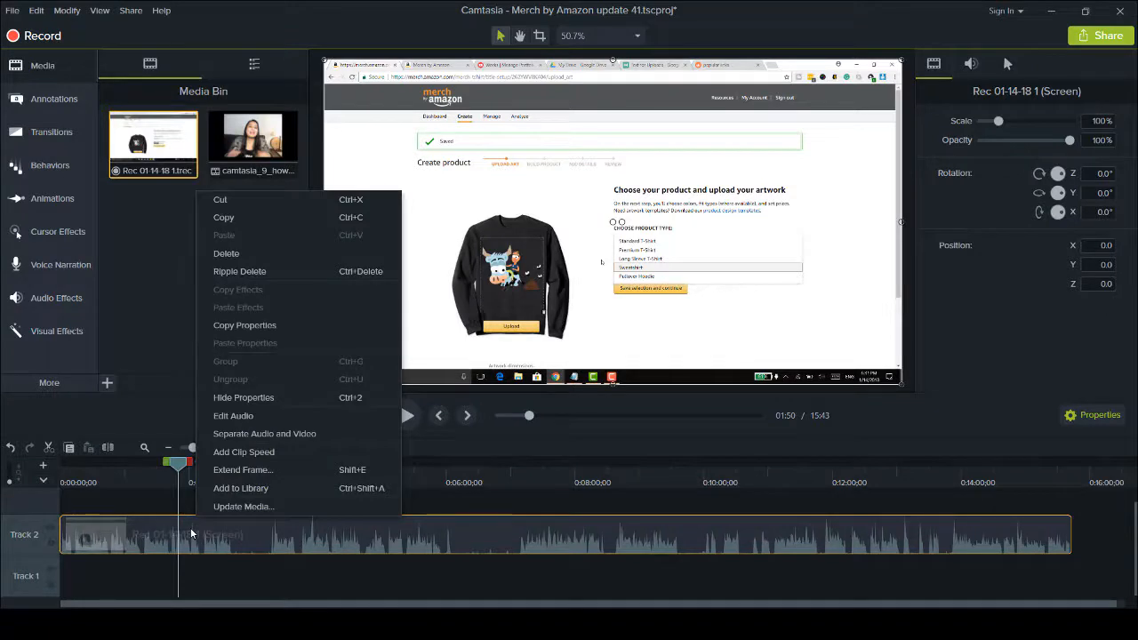
left_click(234, 434)
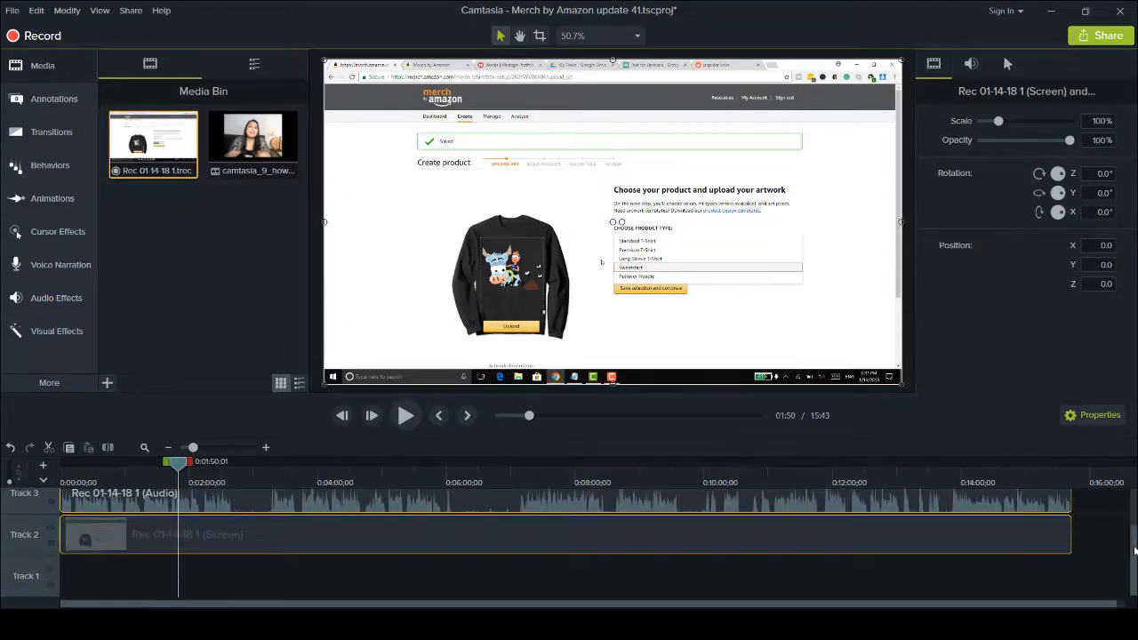
left_click_drag(1133, 551, 1130, 533)
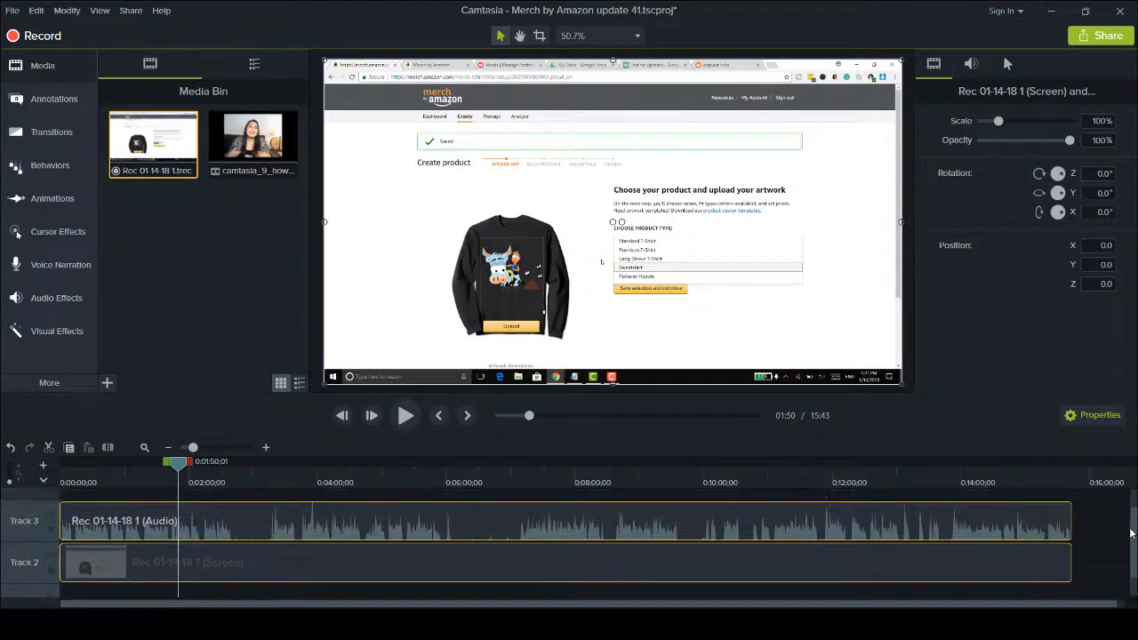
- Delete the Rec 01-14-18 1 (Screen) clip from Track 2, leaving only its audio clip
left_click(588, 547)
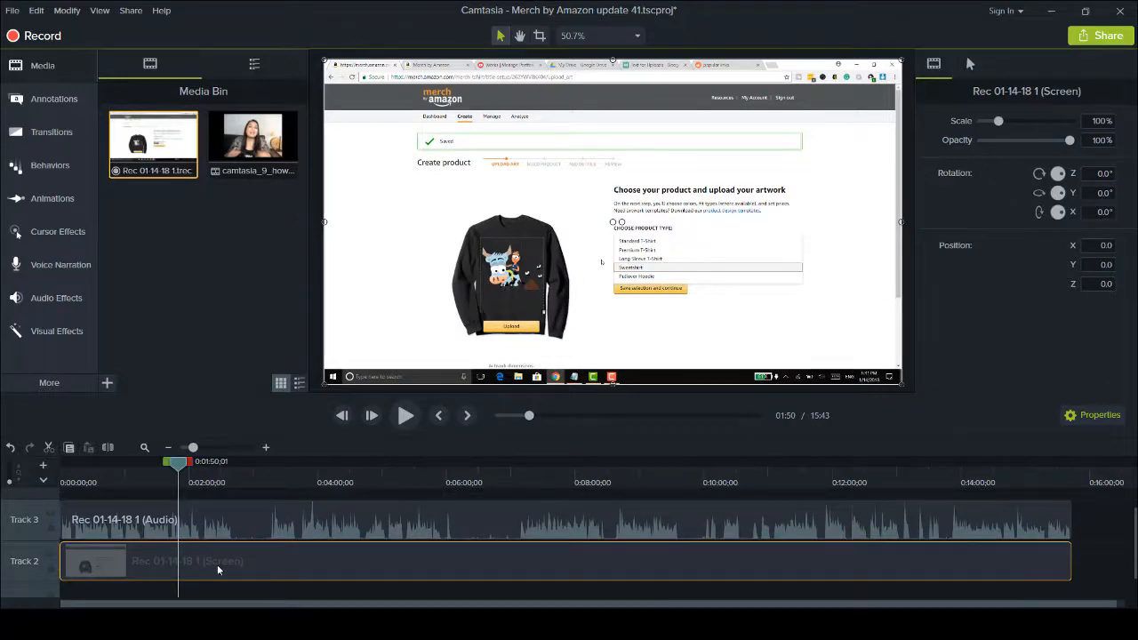
left_click(198, 521)
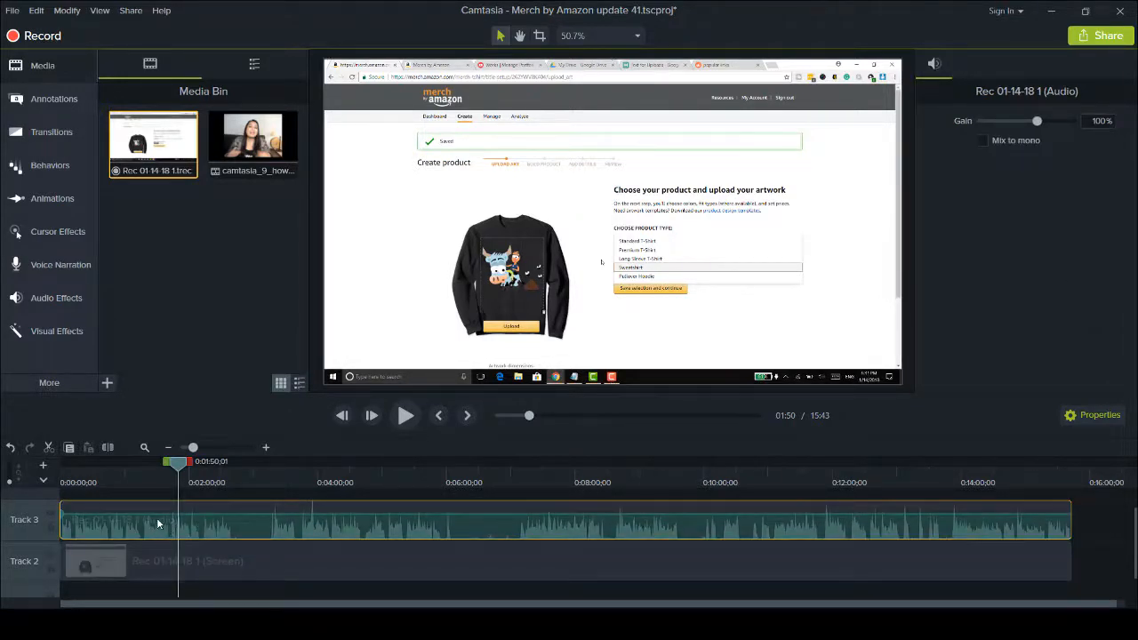
left_click(194, 561)
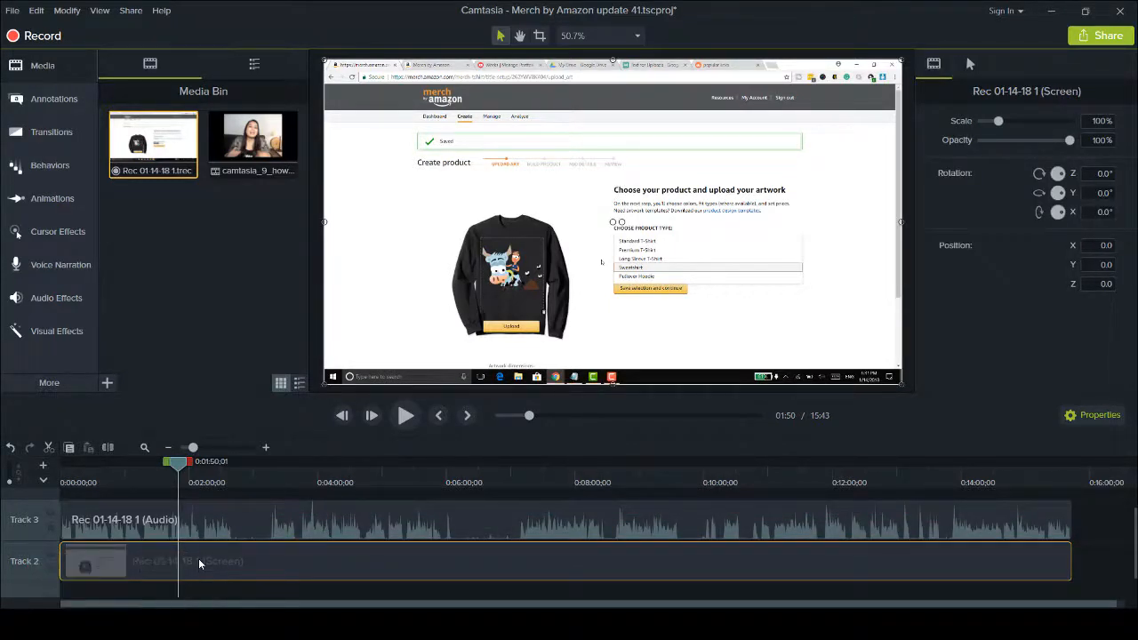
key("Delete")
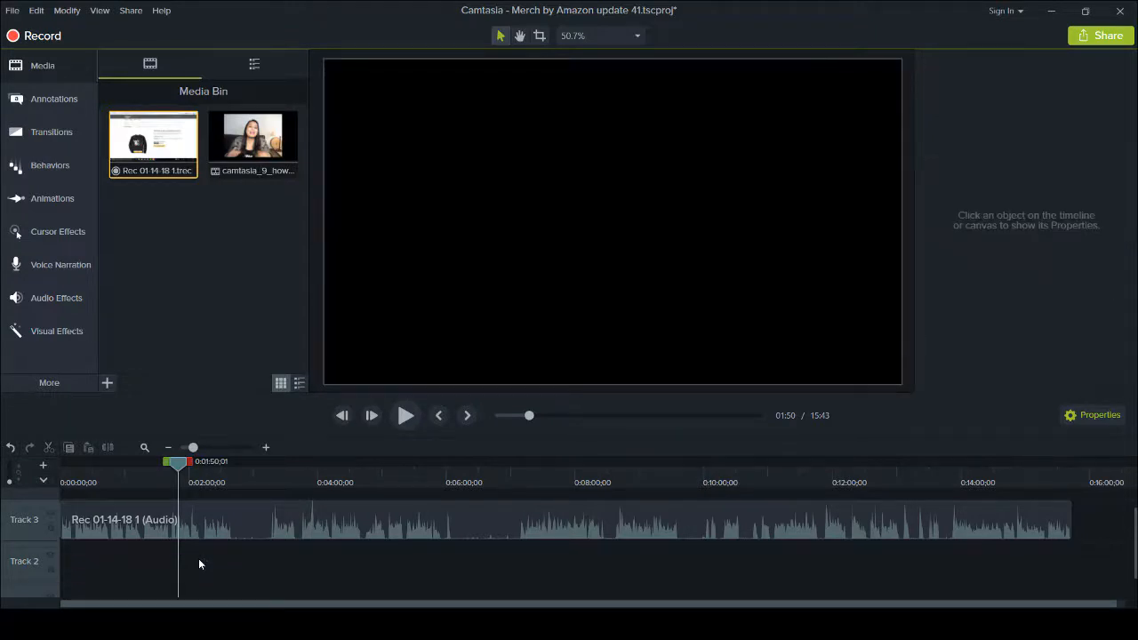
- Play back the remaining Rec 01-14-18 1 audio and delete it from Track 3
left_click(408, 415)
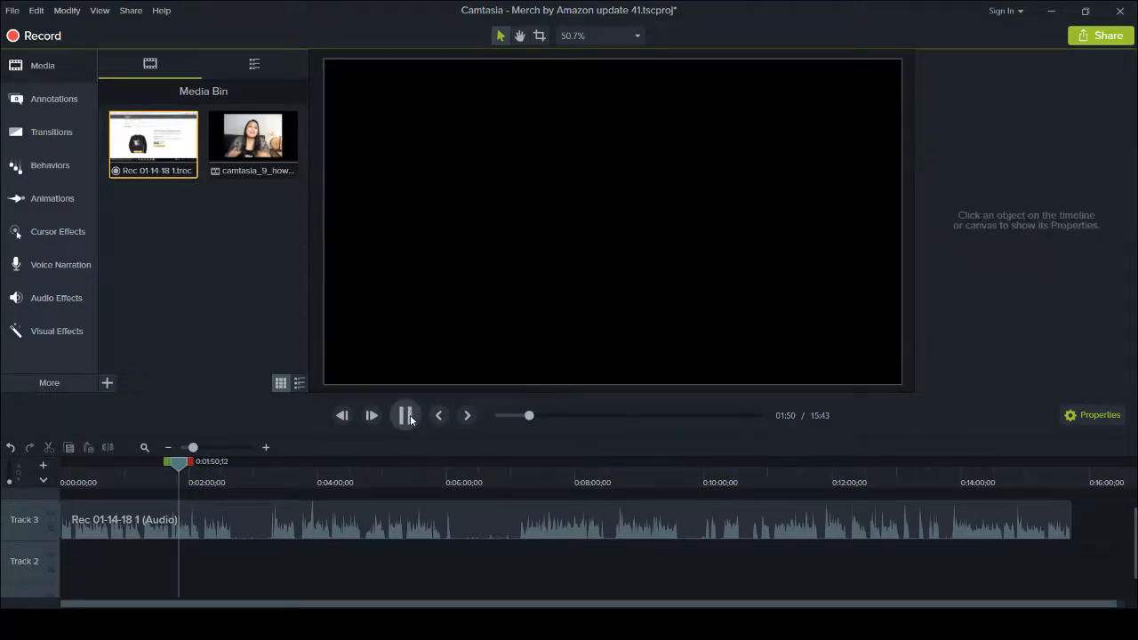
left_click(409, 419)
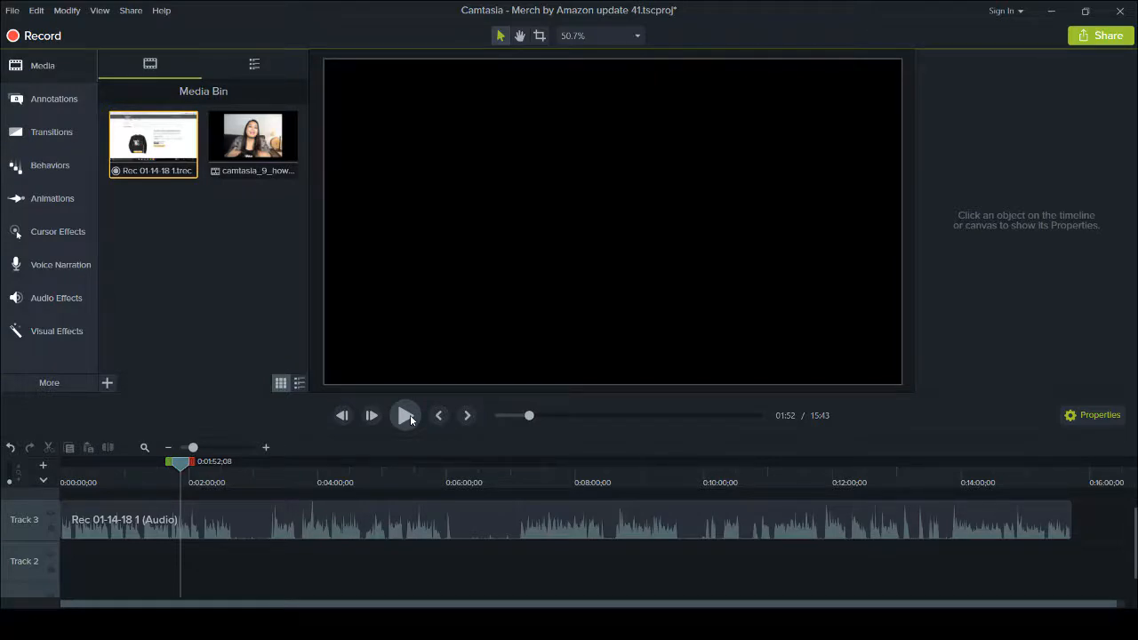
left_click(329, 519)
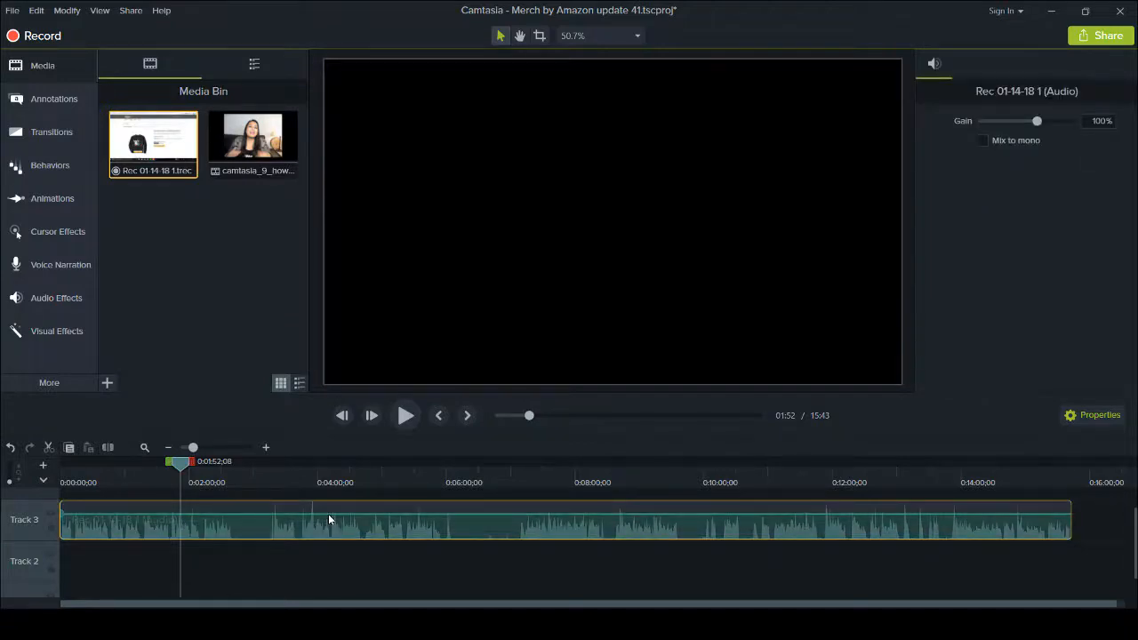
key("Delete")
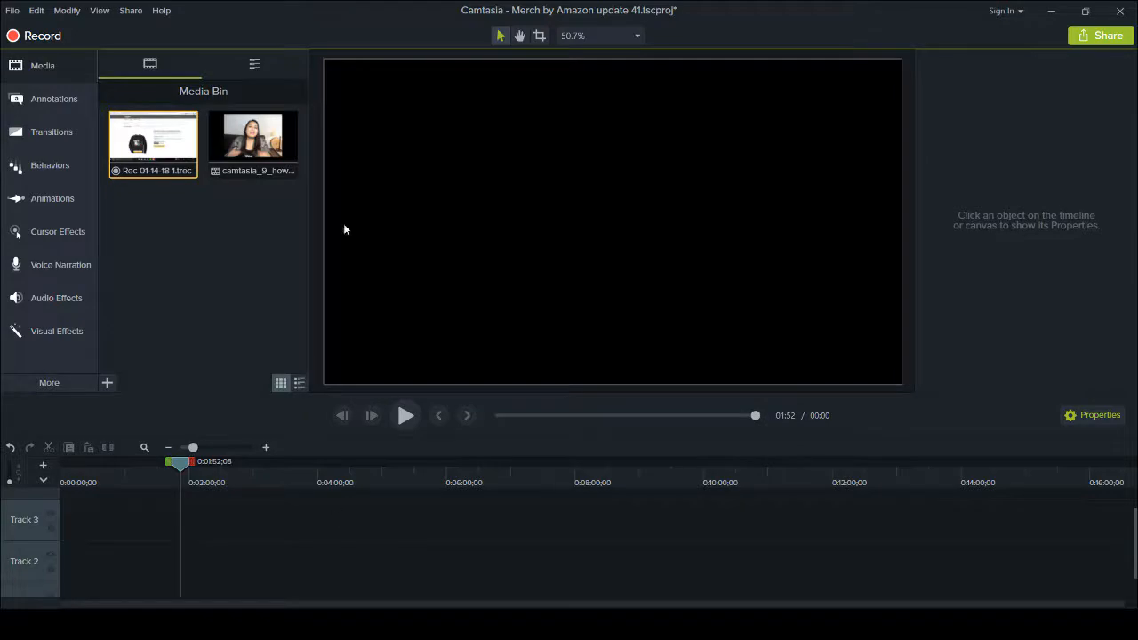
- Place the camtasia_9_how_to_record_webcam_only video on Track 3 and scale it to 150% so it fills the canvas
left_click_drag(252, 138, 96, 530)
left_click(151, 484)
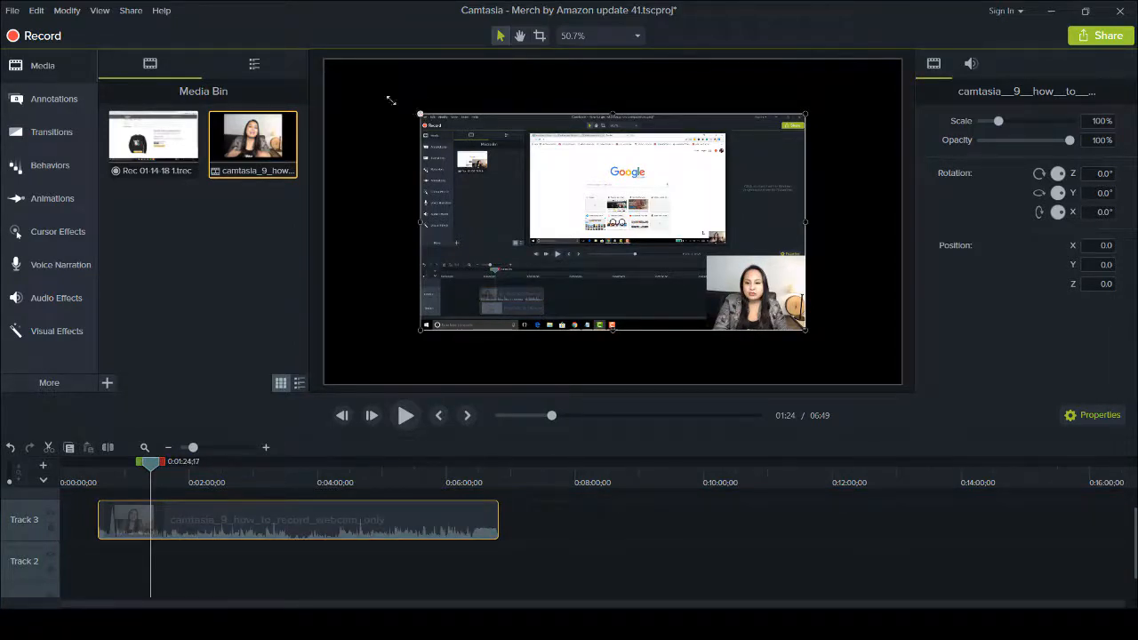
left_click_drag(391, 101, 295, 46)
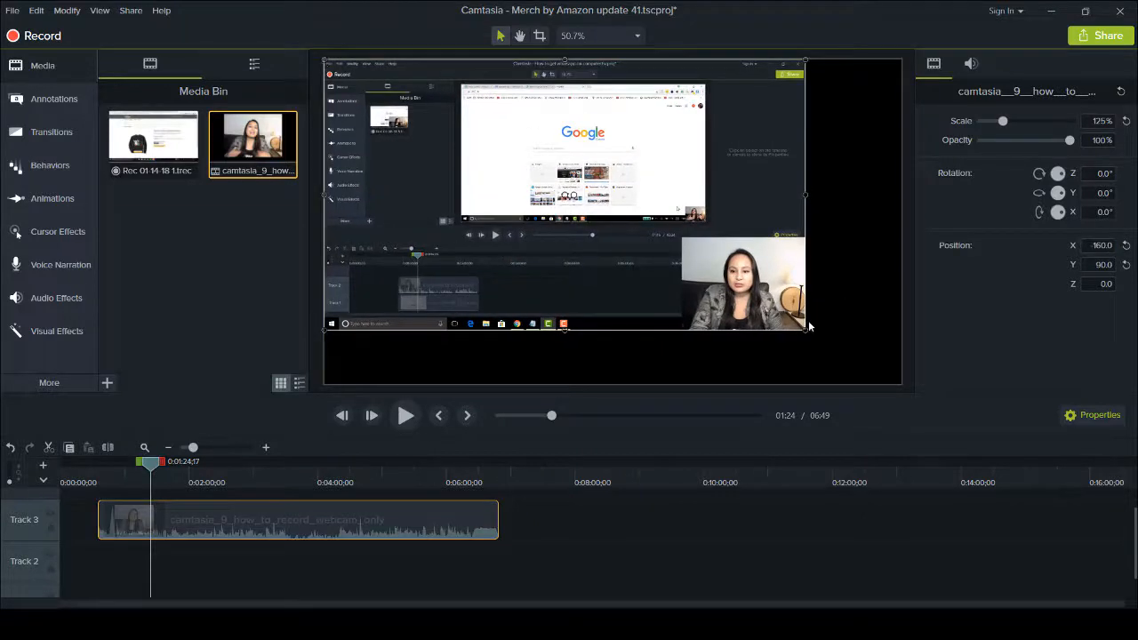
left_click_drag(805, 331, 892, 379)
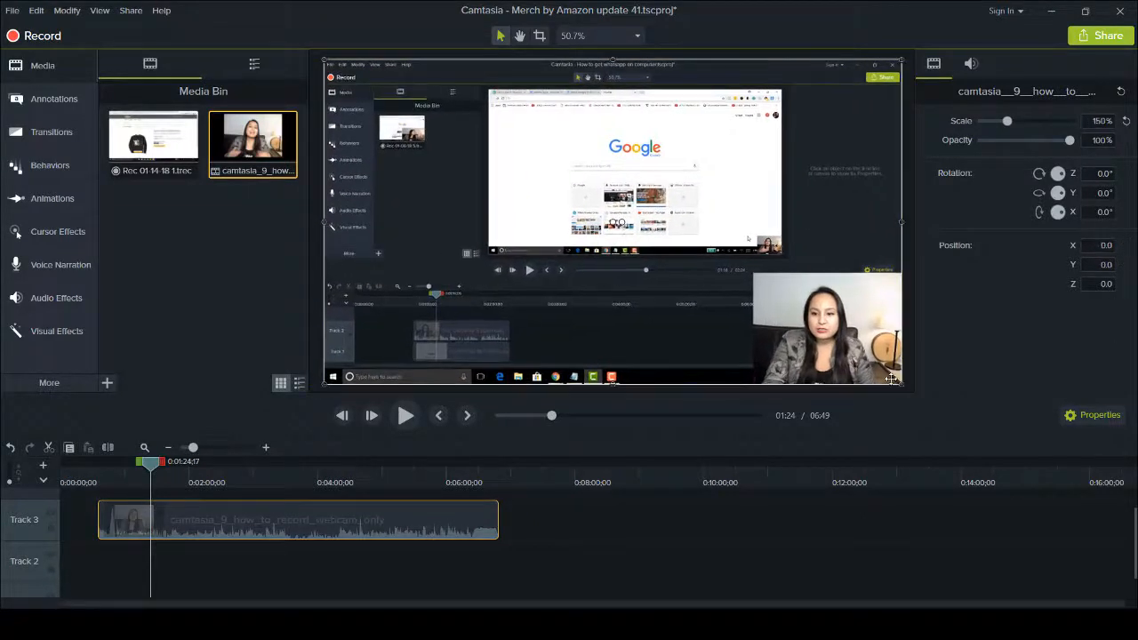
- Separate the audio and video of the webcam clip on Track 3
right_click(348, 517)
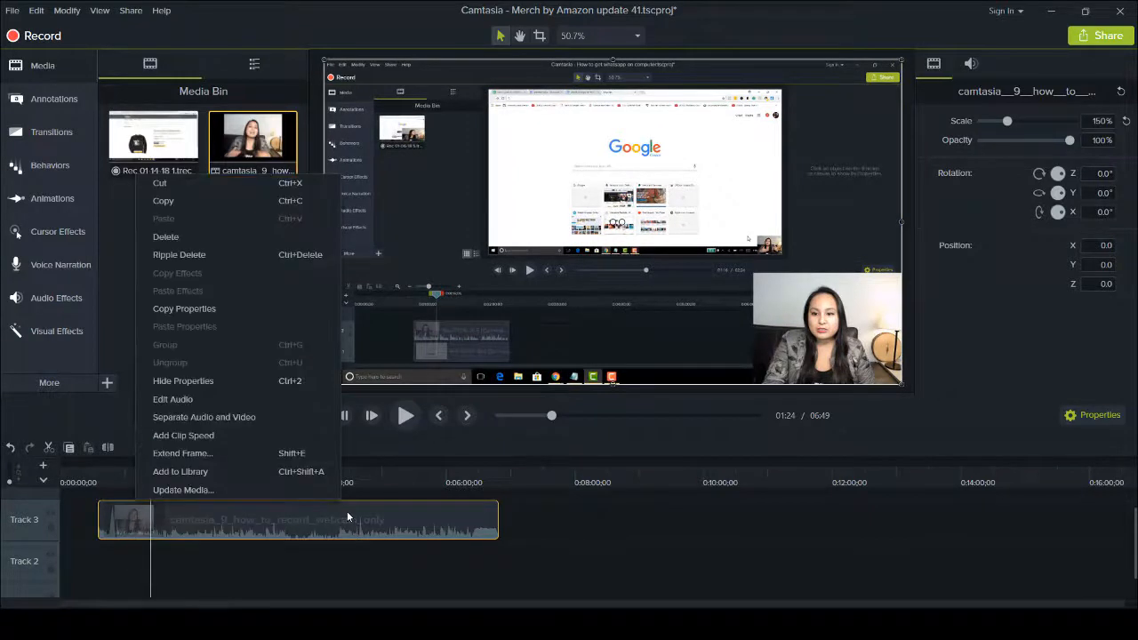
left_click(231, 421)
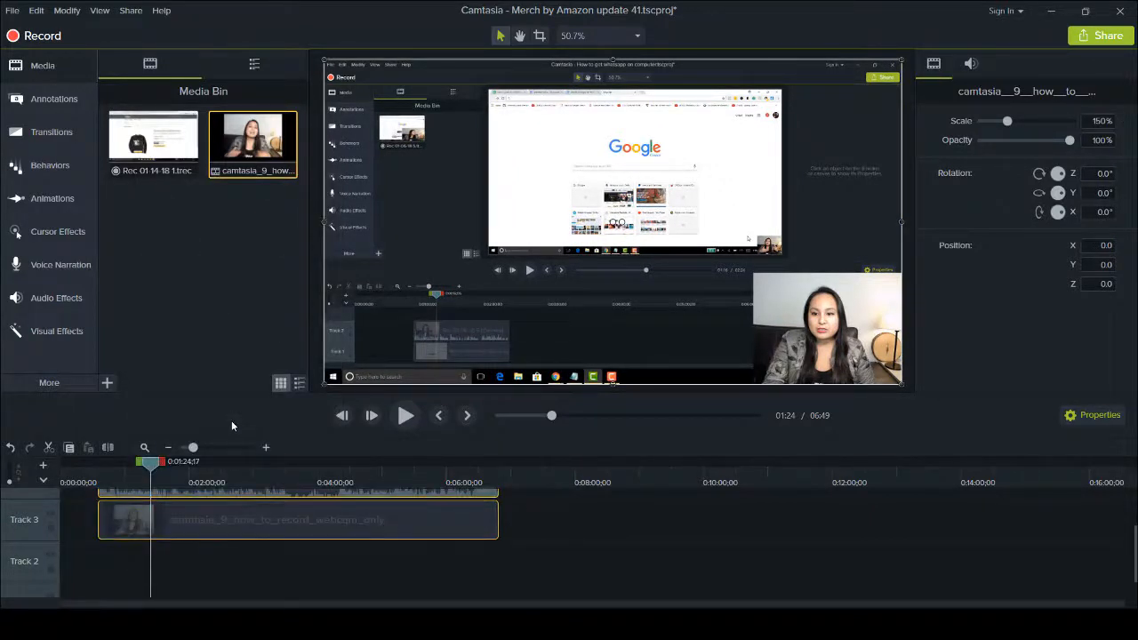
left_click_drag(1133, 554, 1130, 528)
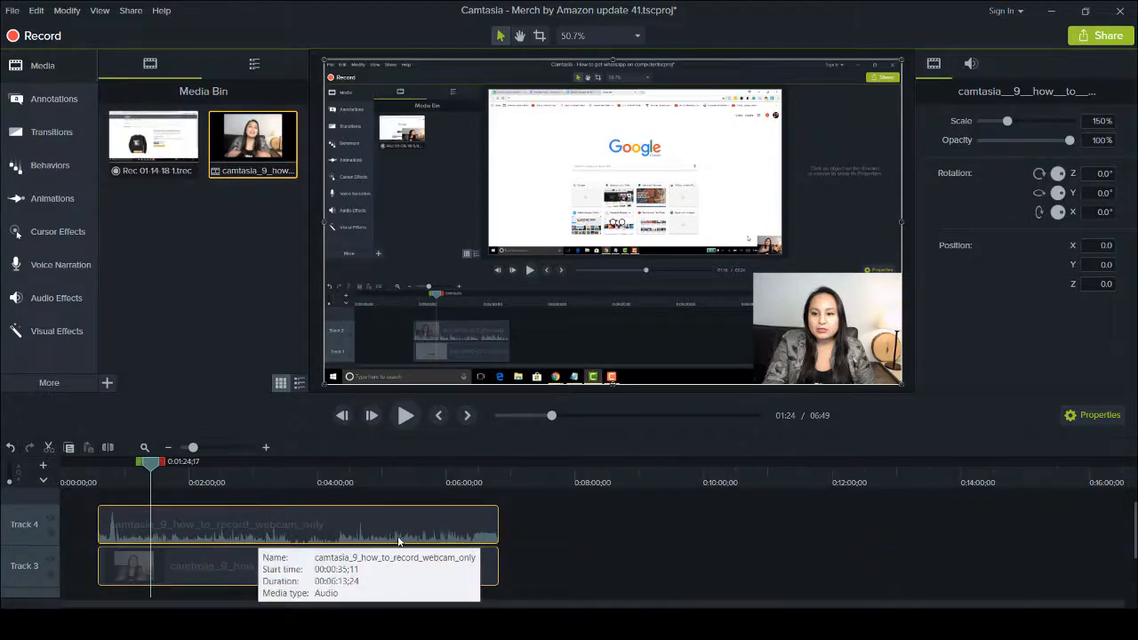
- Delete the webcam clip's video part from Track 3, keeping the separated audio on Track 4
left_click(392, 532)
left_click(356, 574)
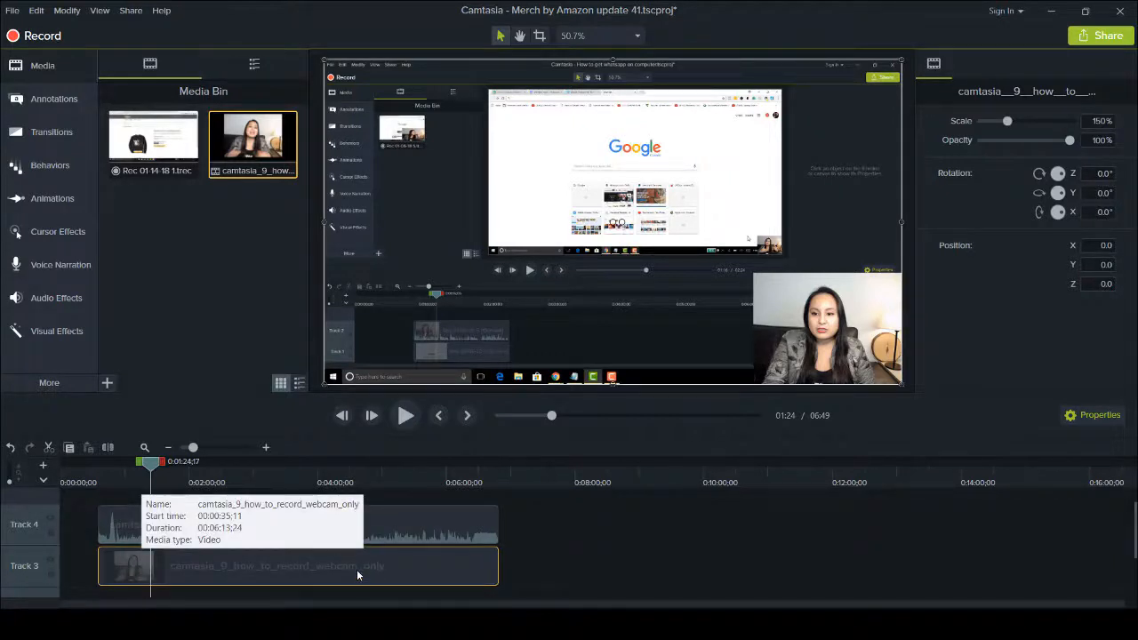
key("Delete")
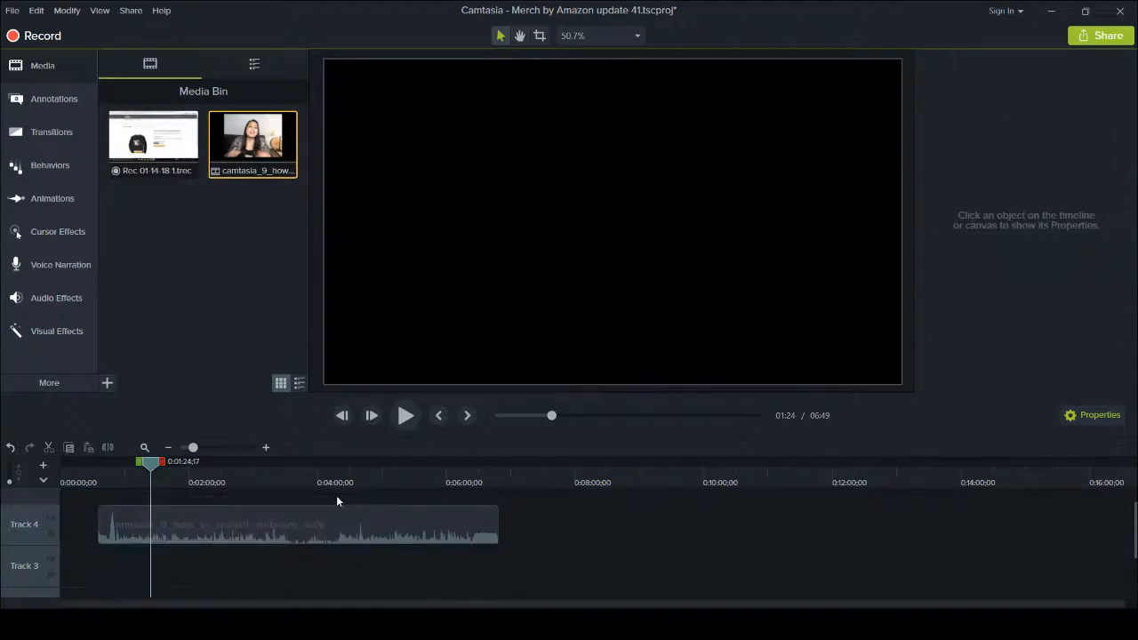
- Play back the remaining webcam audio and move it to the start of Track 3
left_click(405, 415)
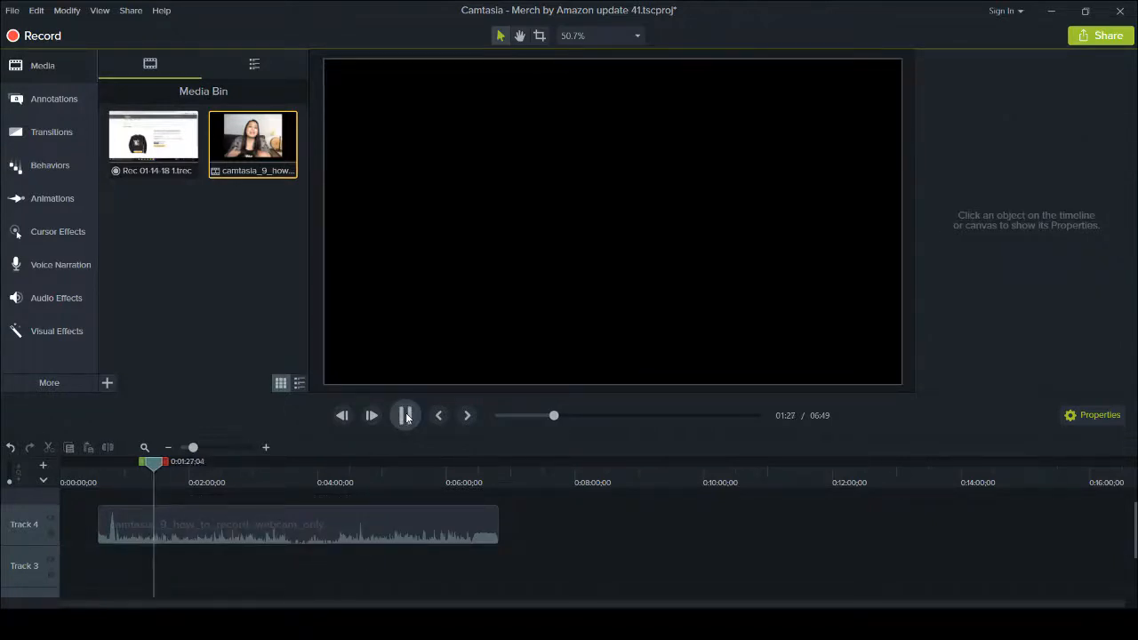
left_click(405, 415)
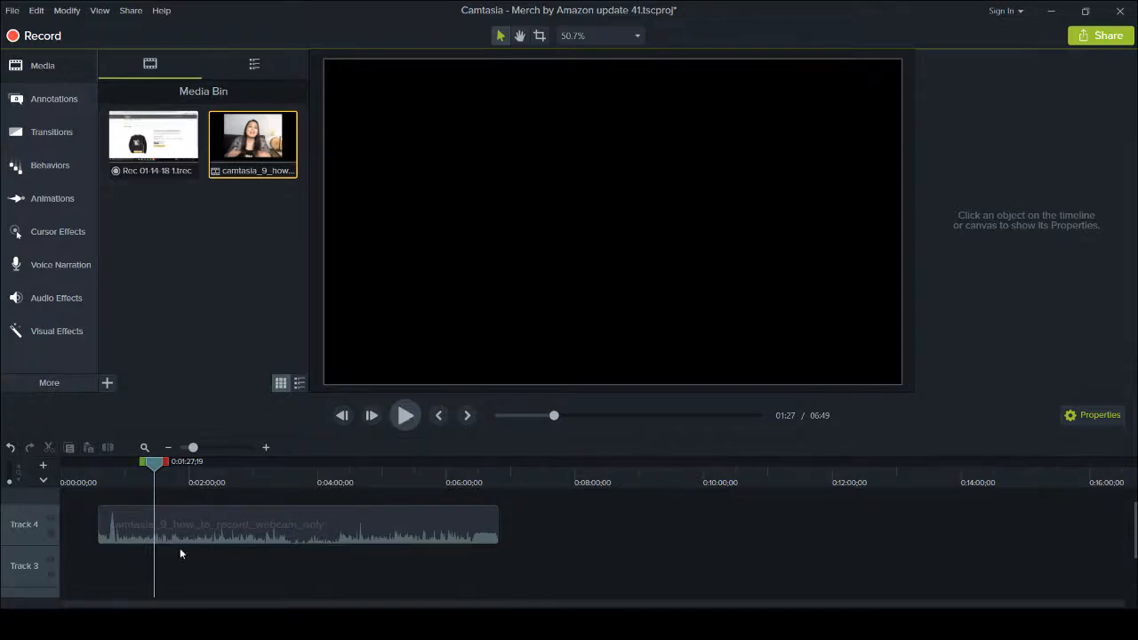
left_click(216, 533)
left_click_drag(216, 537, 157, 557)
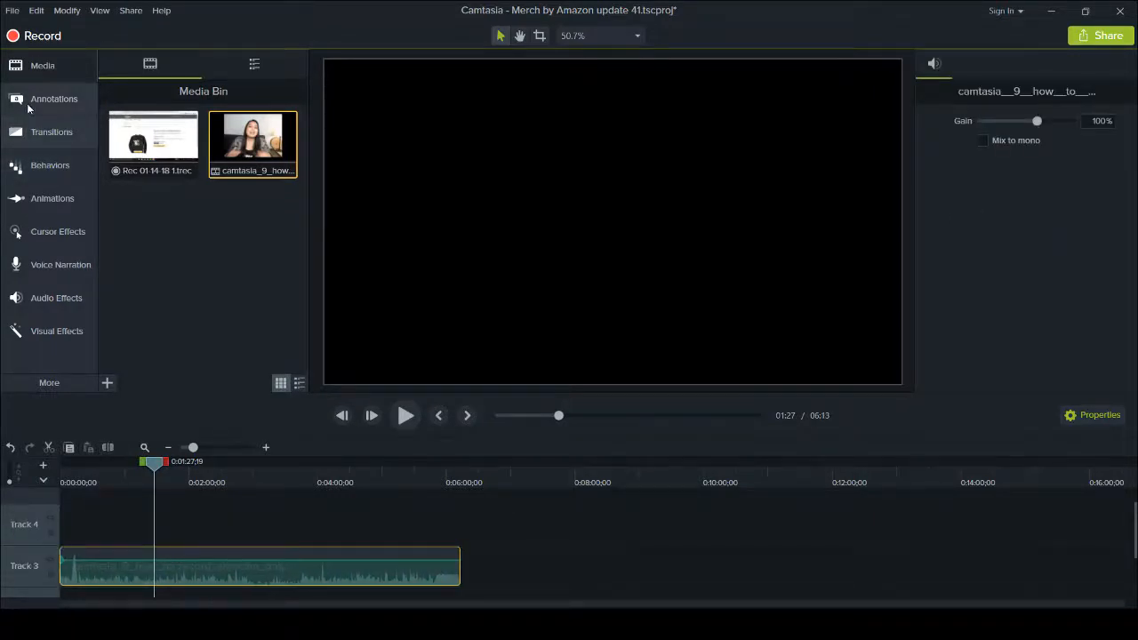
- Add a plain text callout reading "TEST" on Track 4 at the playhead and delete it again
left_click(56, 99)
left_click_drag(280, 213, 155, 531)
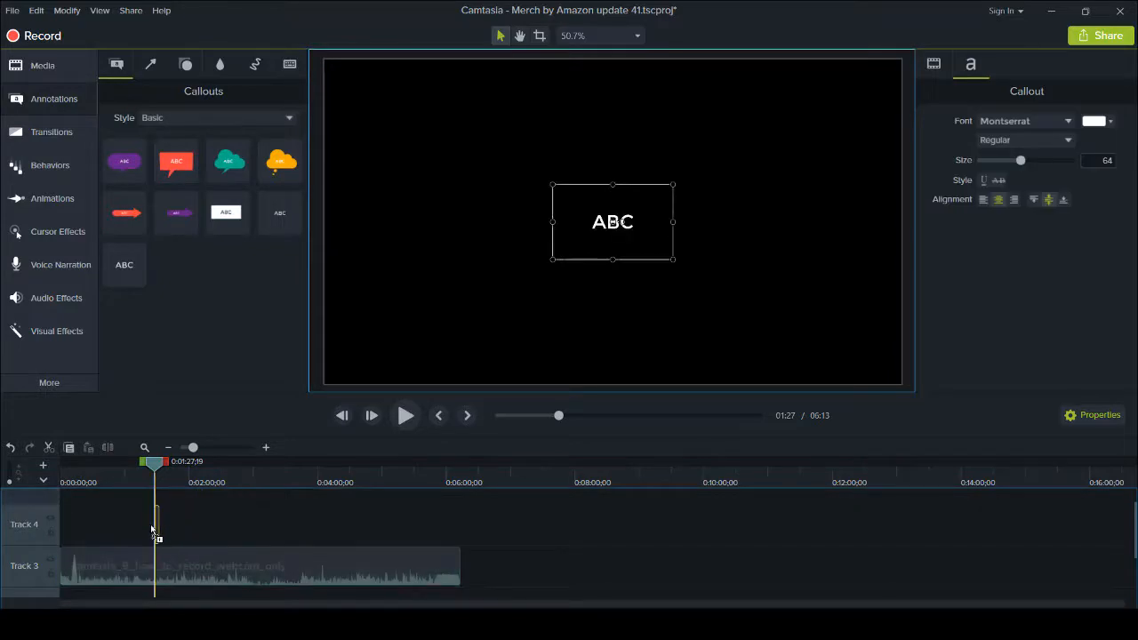
double_click(597, 226)
type("TEST")
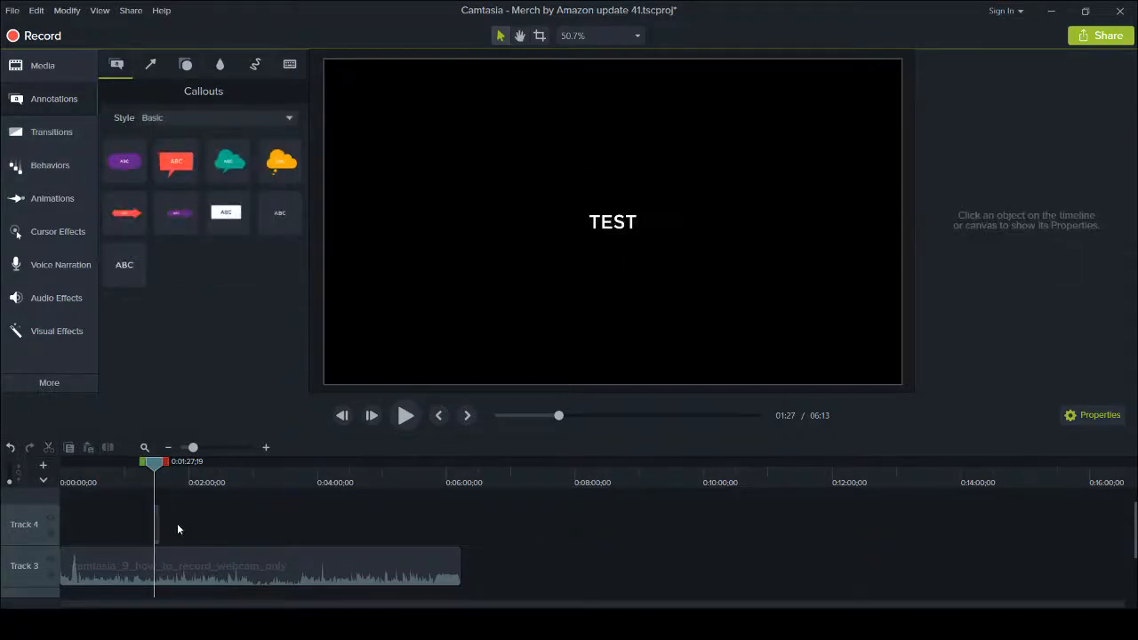
left_click(157, 524)
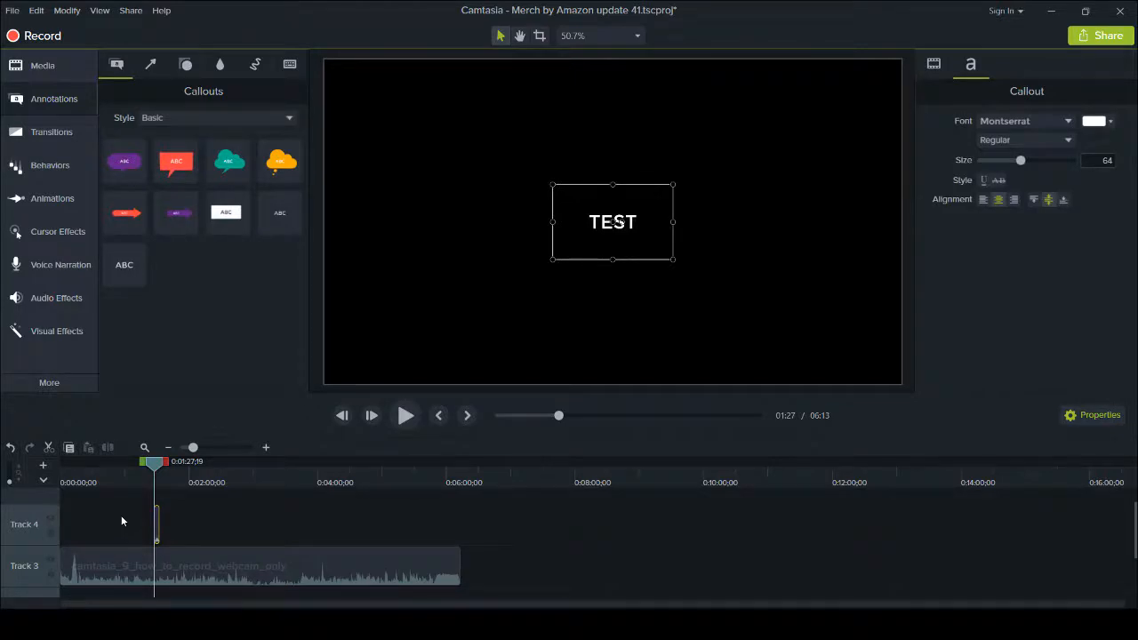
key("Delete")
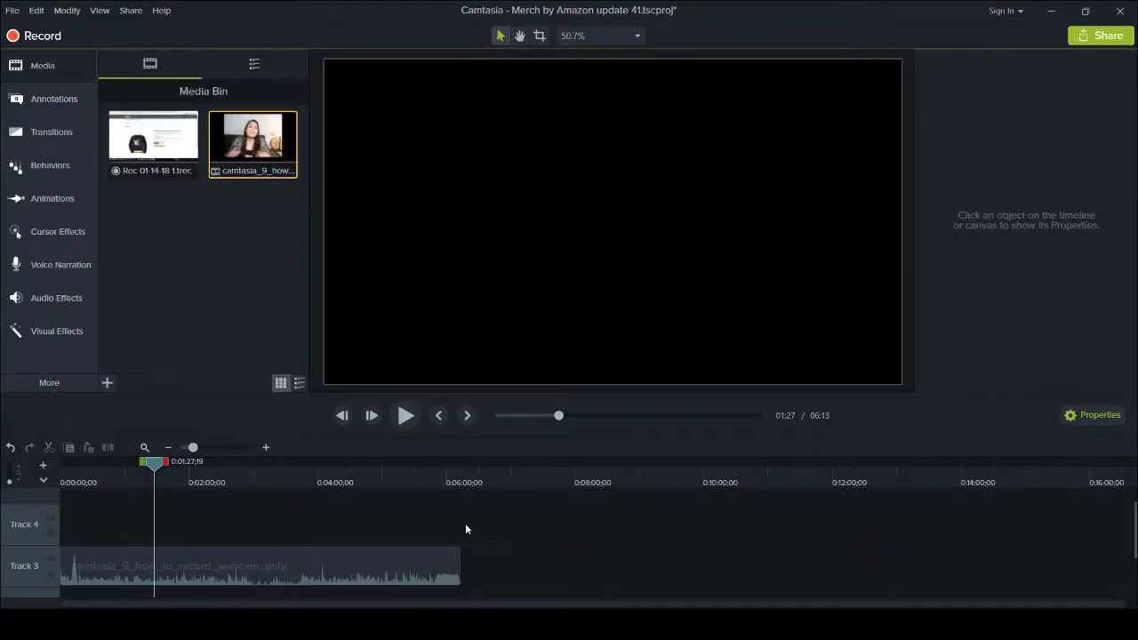